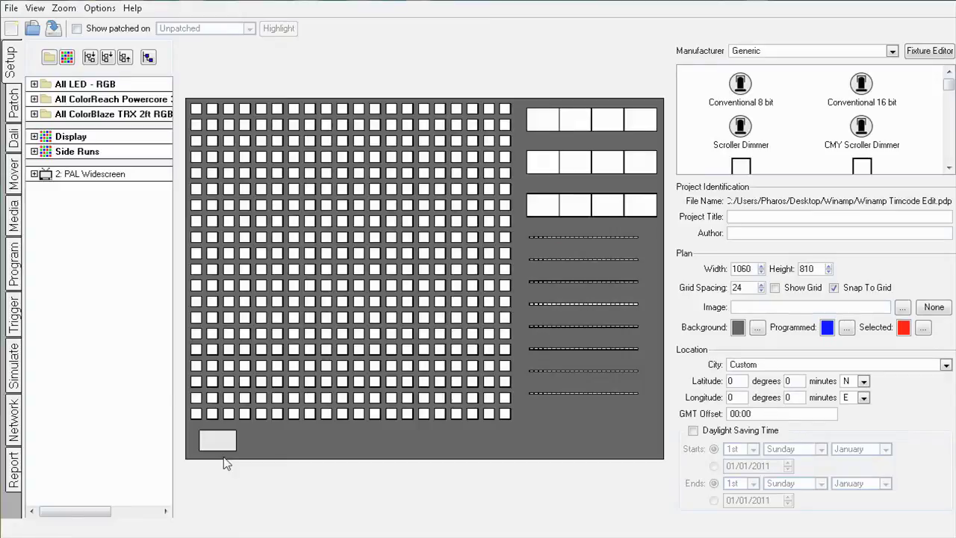
Create an AVC video clip from TPC.m2v and assign TPC.wav as its audio file
click(244, 439)
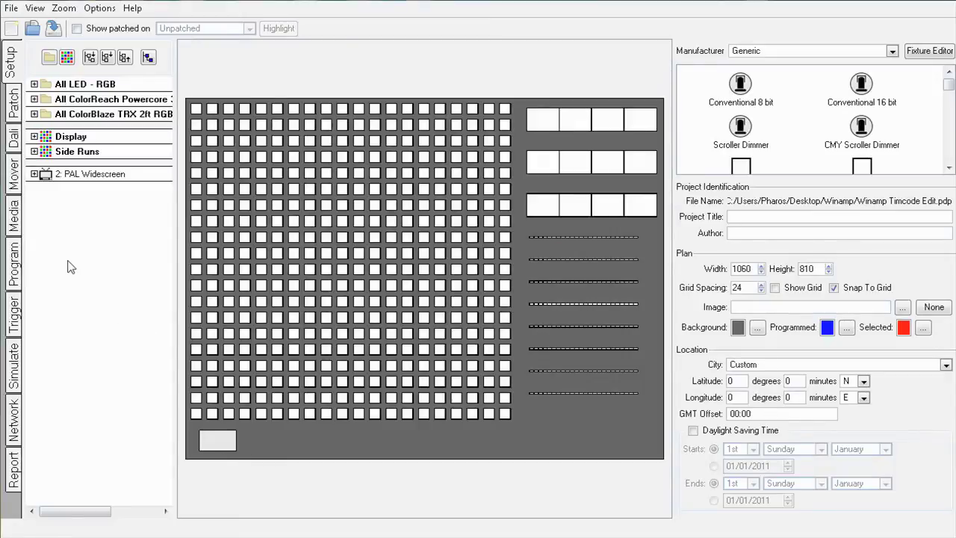
click(15, 217)
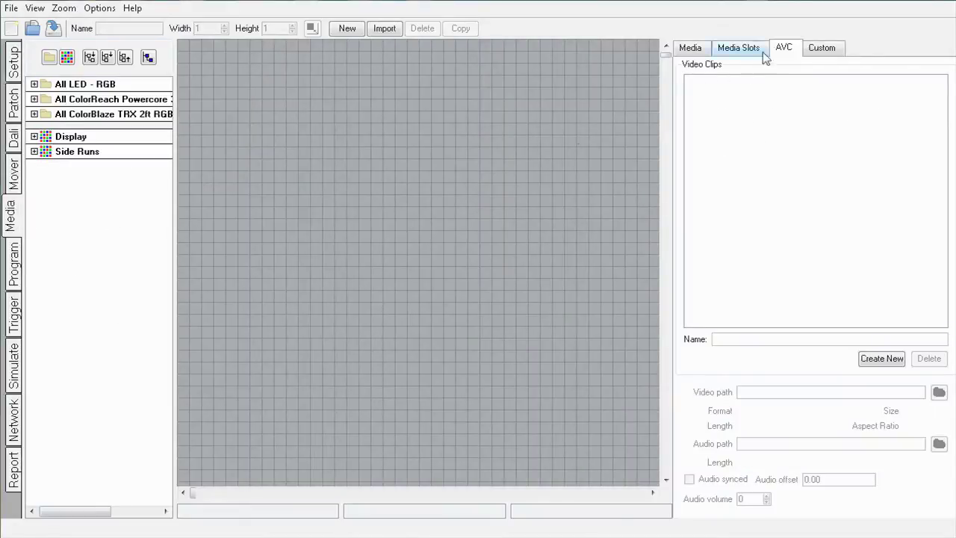
click(865, 359)
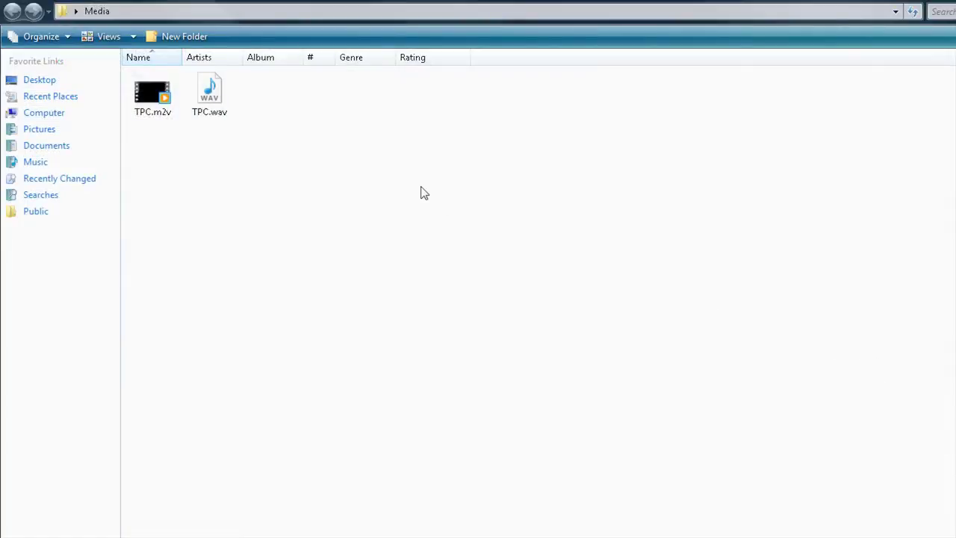
double_click(157, 104)
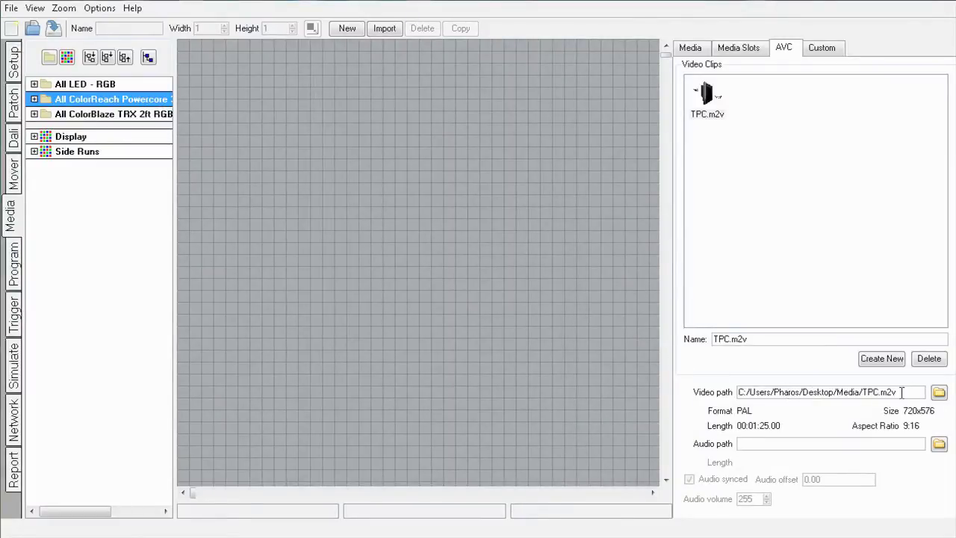
click(939, 445)
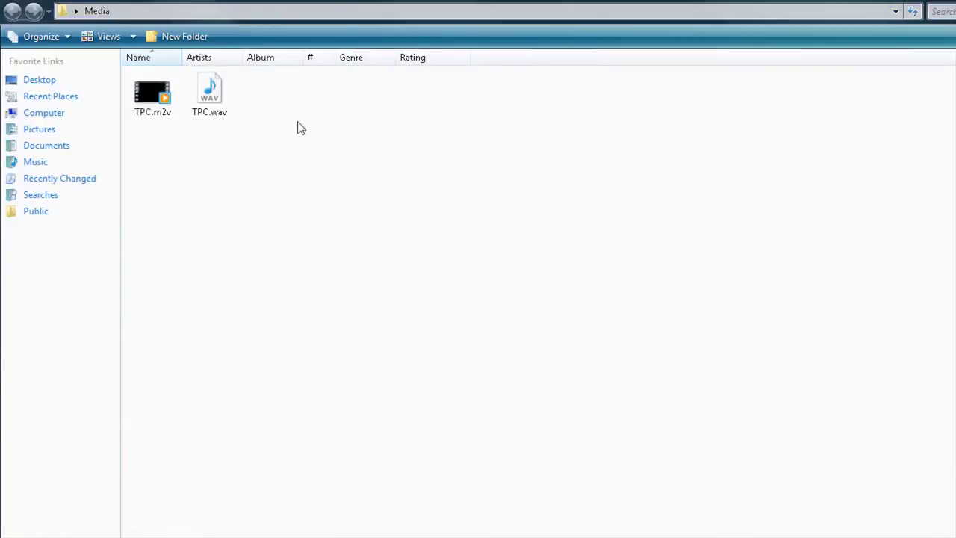
double_click(215, 96)
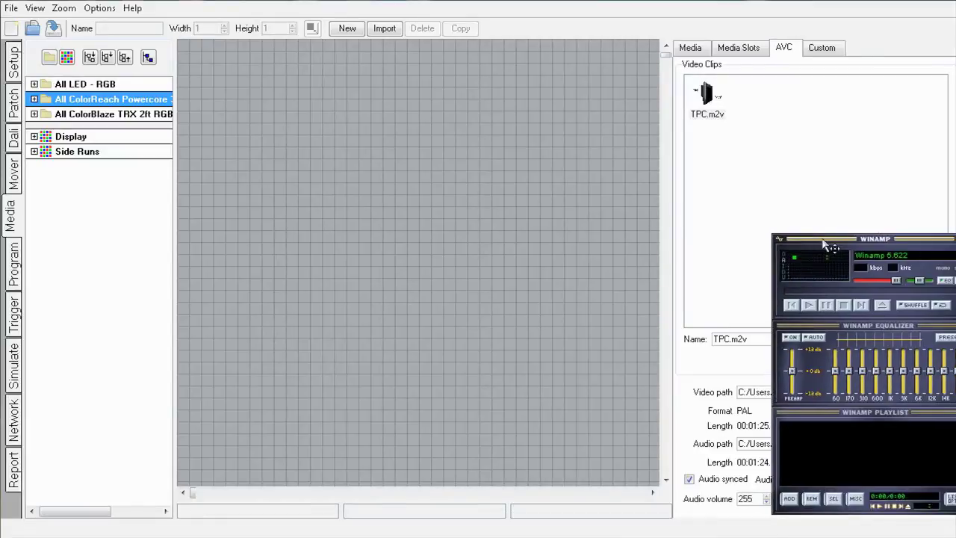
Add TPC.wav from the Media folder to the Winamp playlist and close the folder window
drag(826, 246, 744, 235)
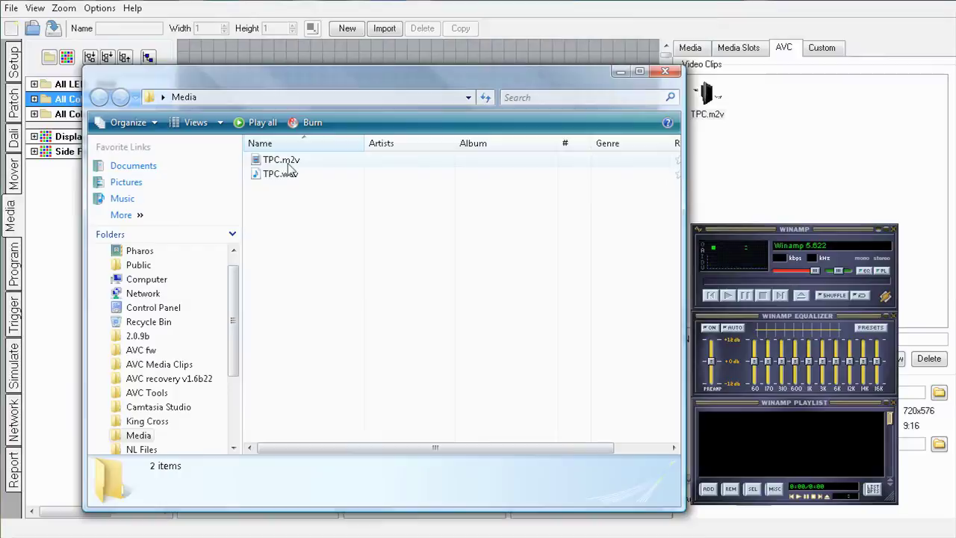
click(286, 174)
drag(286, 174, 724, 422)
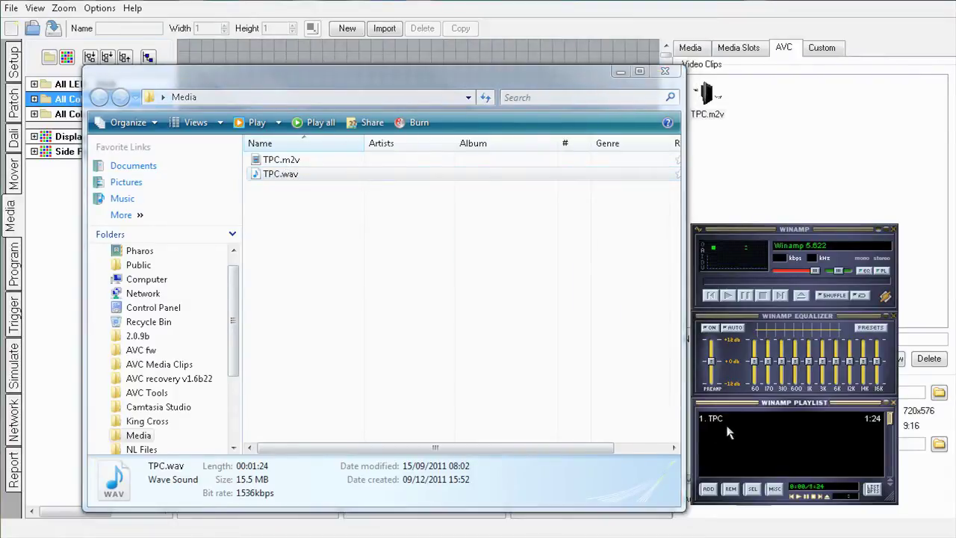
click(665, 71)
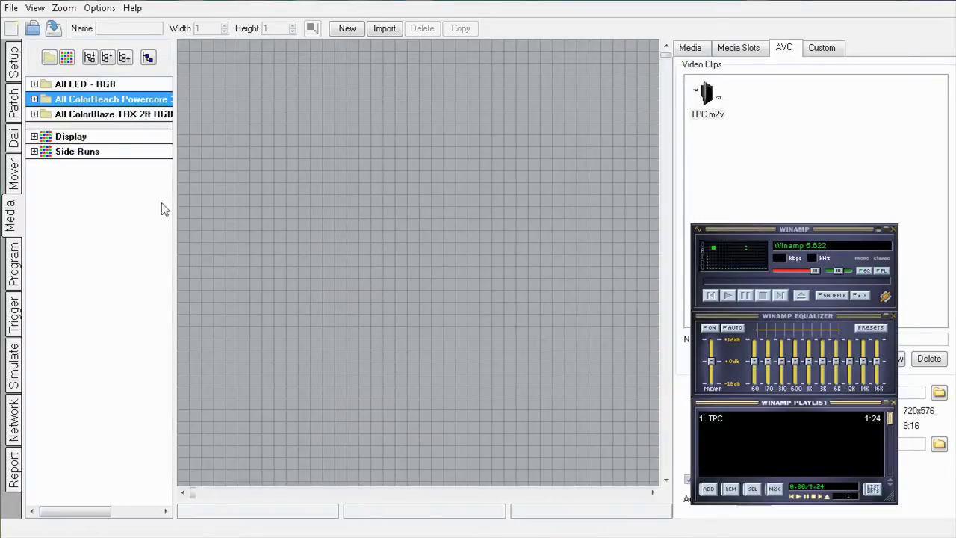
Place the TPC.m2v clip on the PAL Widescreen row at the start of the Track timeline, moving Winamp clear of the presets
click(13, 265)
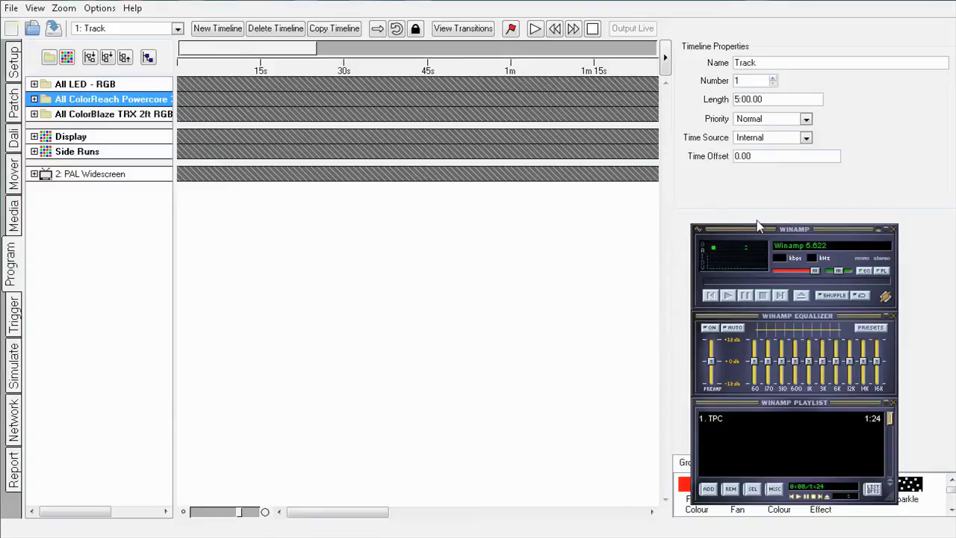
drag(758, 232, 769, 170)
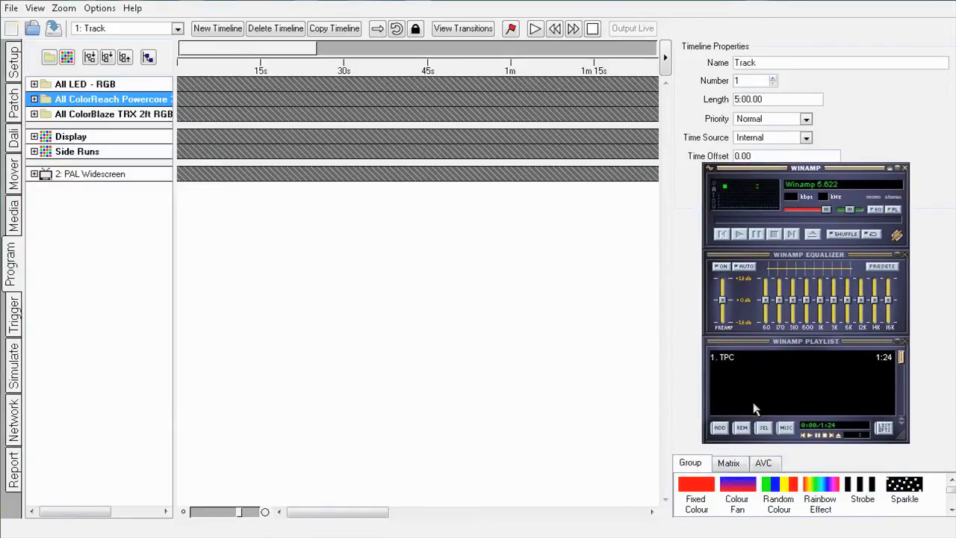
click(763, 463)
drag(903, 496, 183, 183)
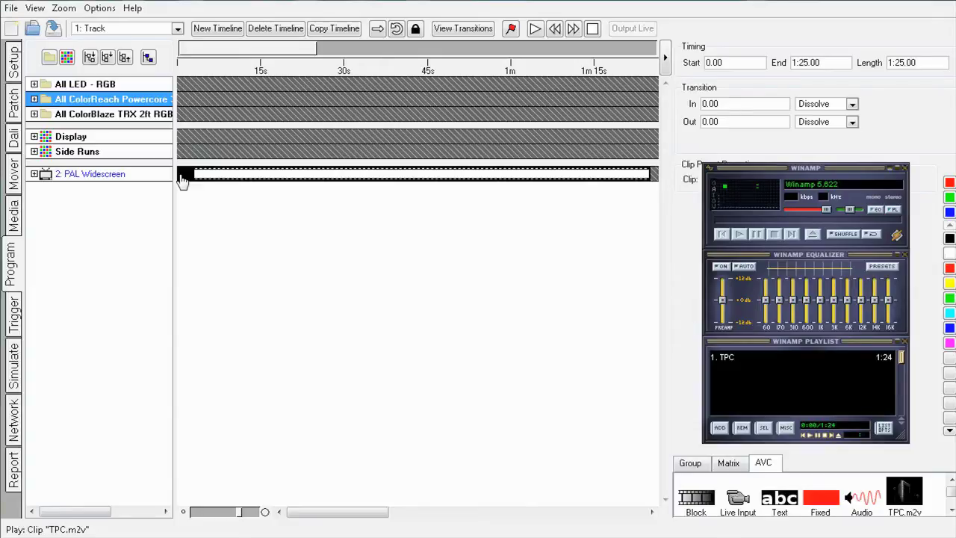
Enable the Winamp timecode source in the advanced preferences
click(116, 7)
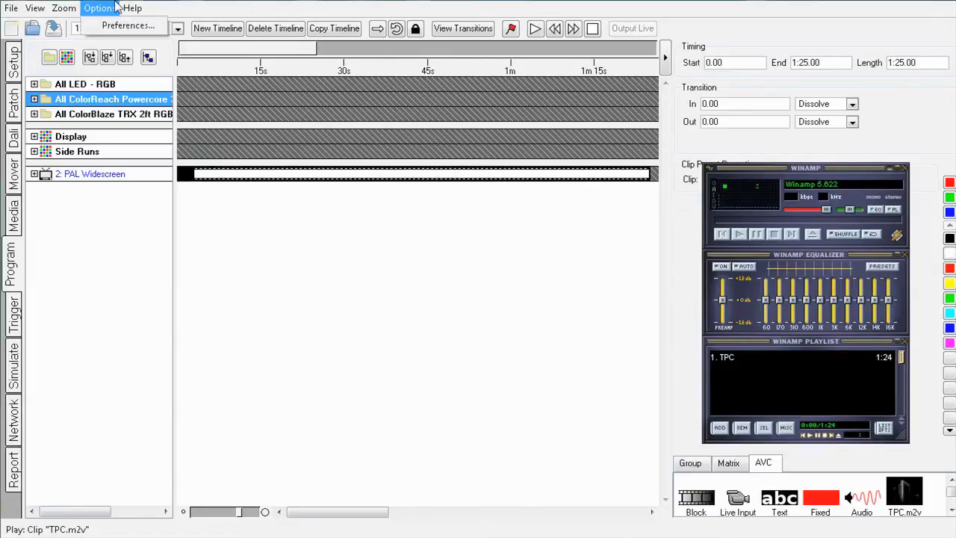
click(119, 25)
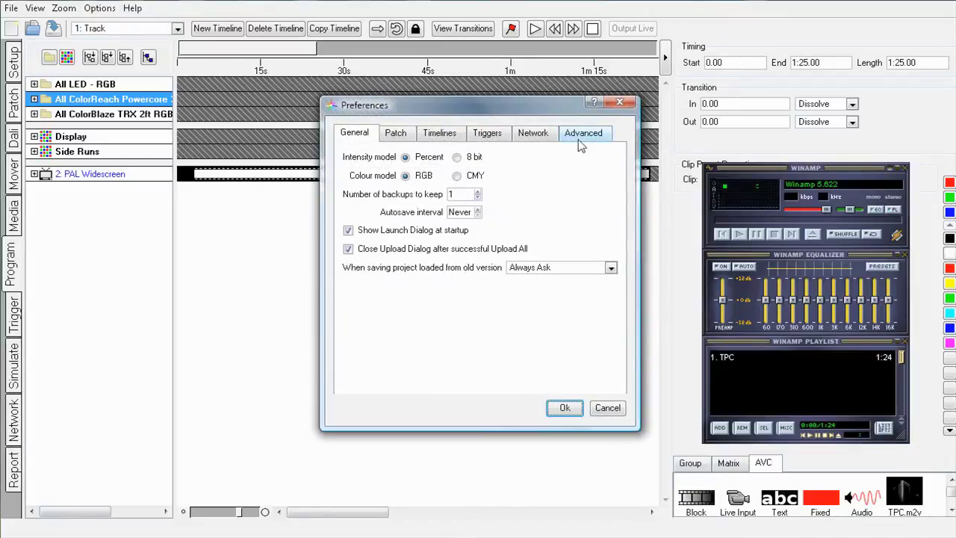
click(581, 145)
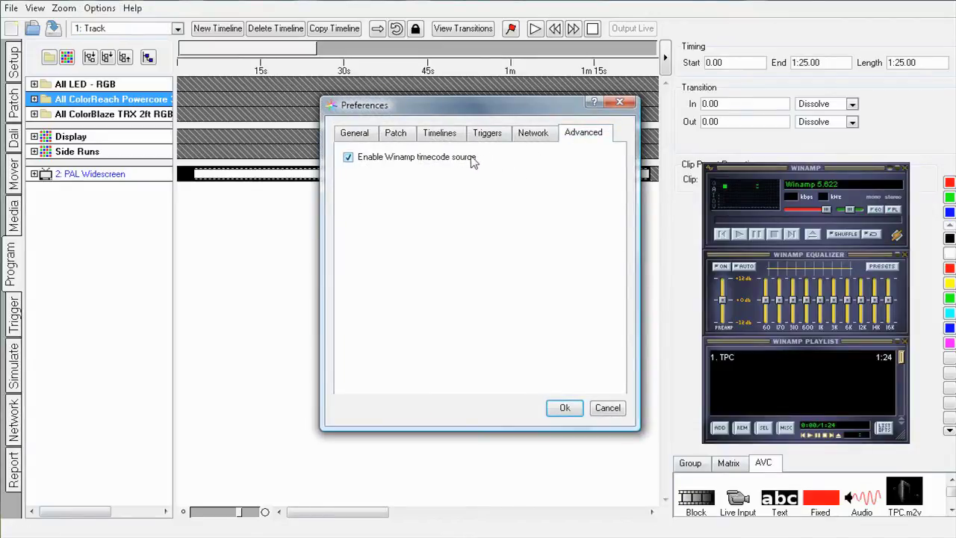
click(563, 409)
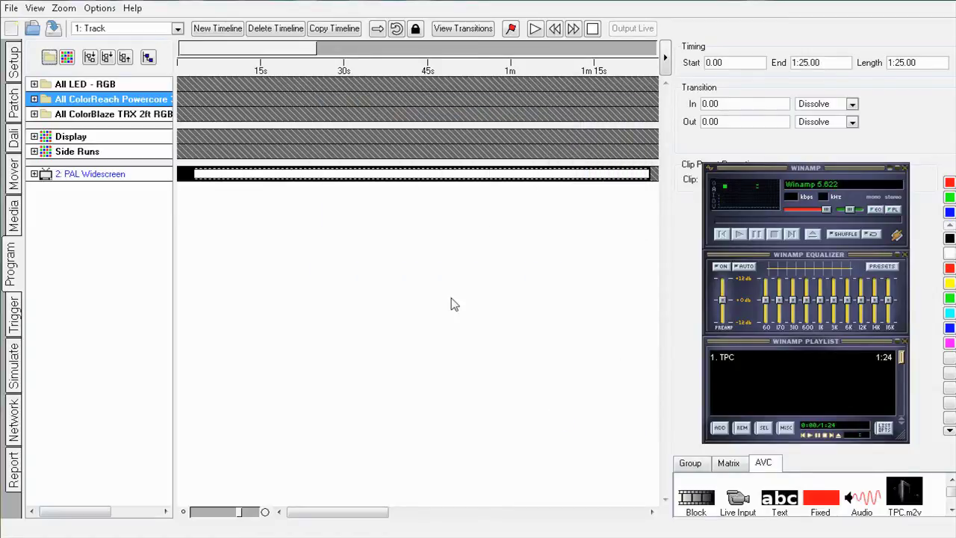
Open the simulator for the Track timeline and set its timecode source to Winamp
key(F5)
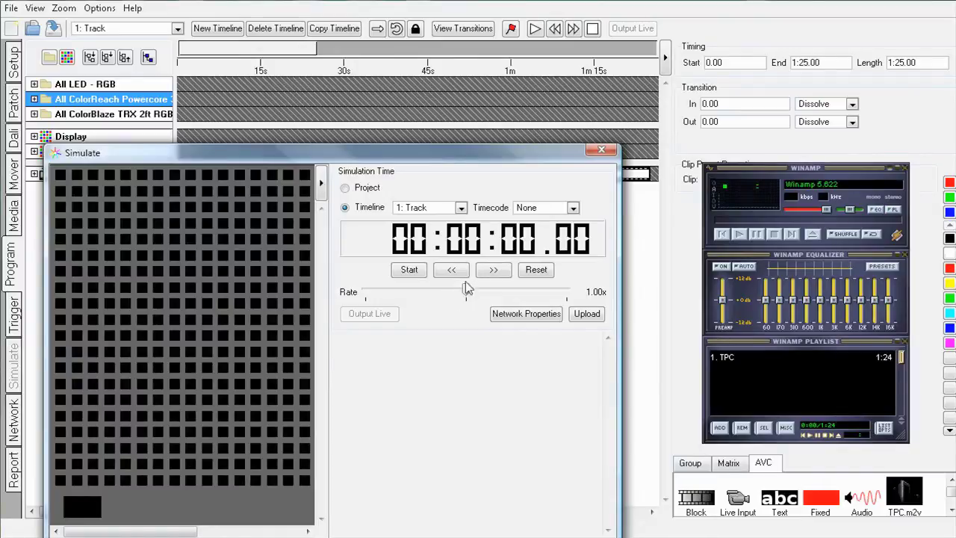
click(531, 209)
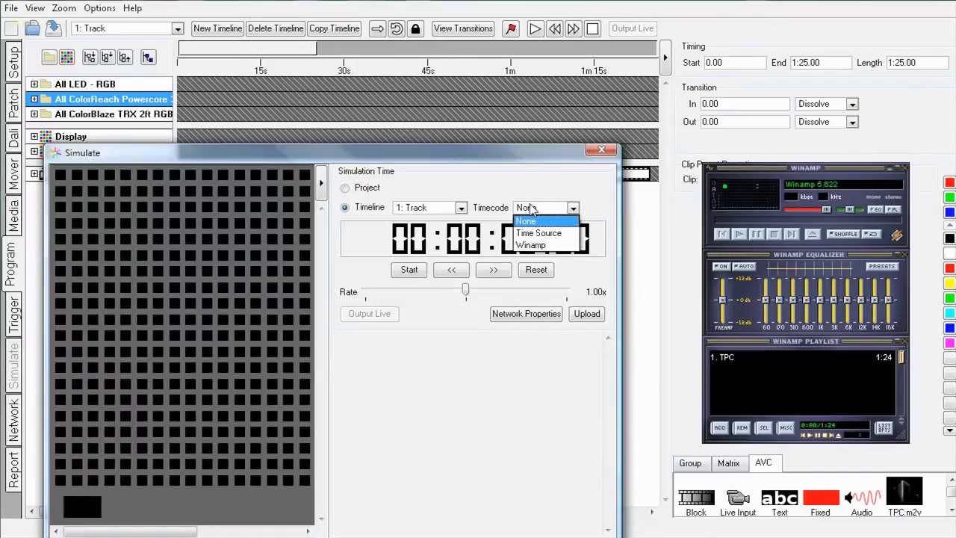
click(531, 245)
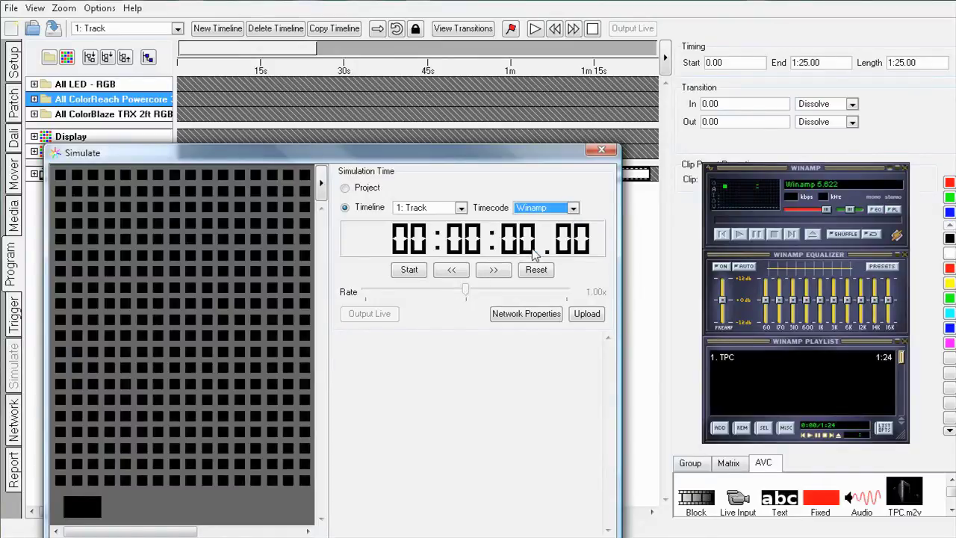
Play the timeline, check Winamp synchronisation by jumping to about 55, 39, 27 and 40 seconds, and stop playback
click(535, 28)
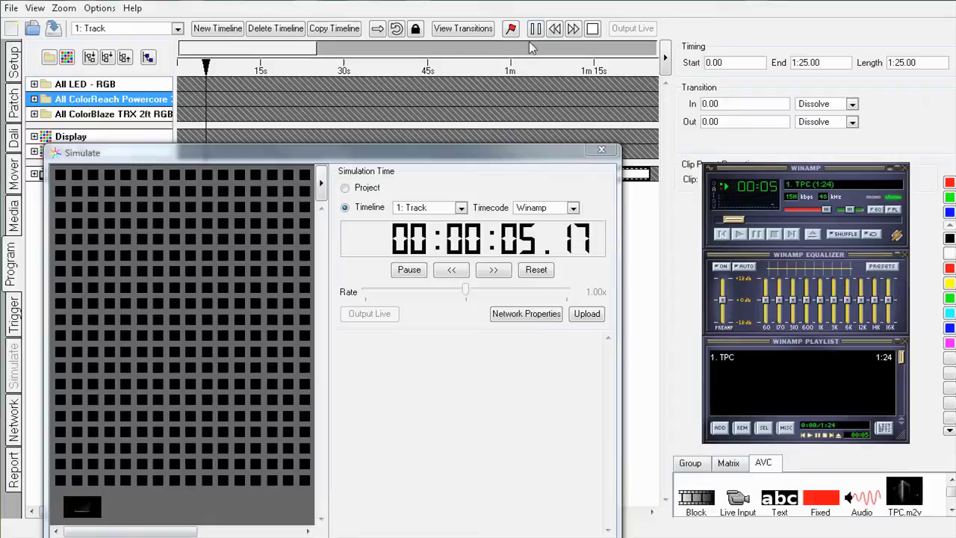
click(482, 67)
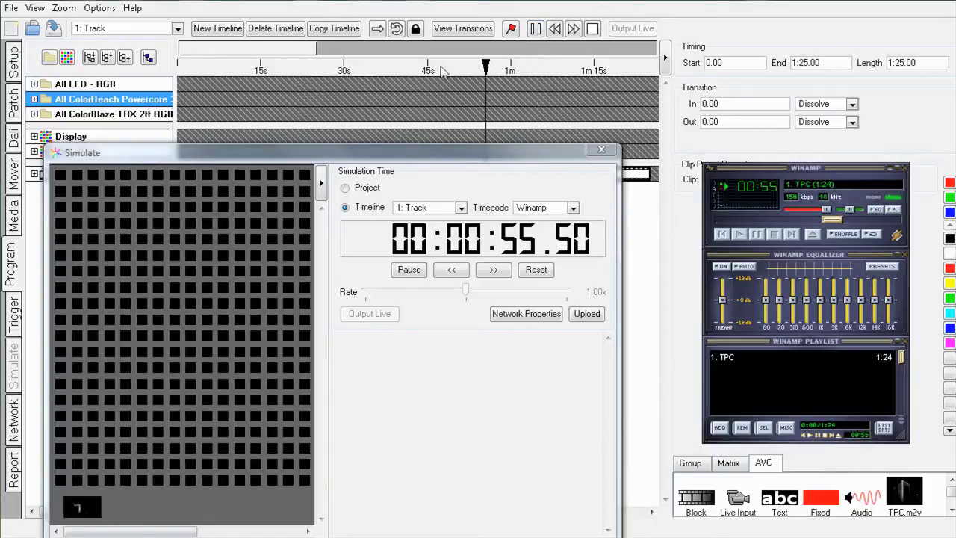
click(394, 68)
click(327, 68)
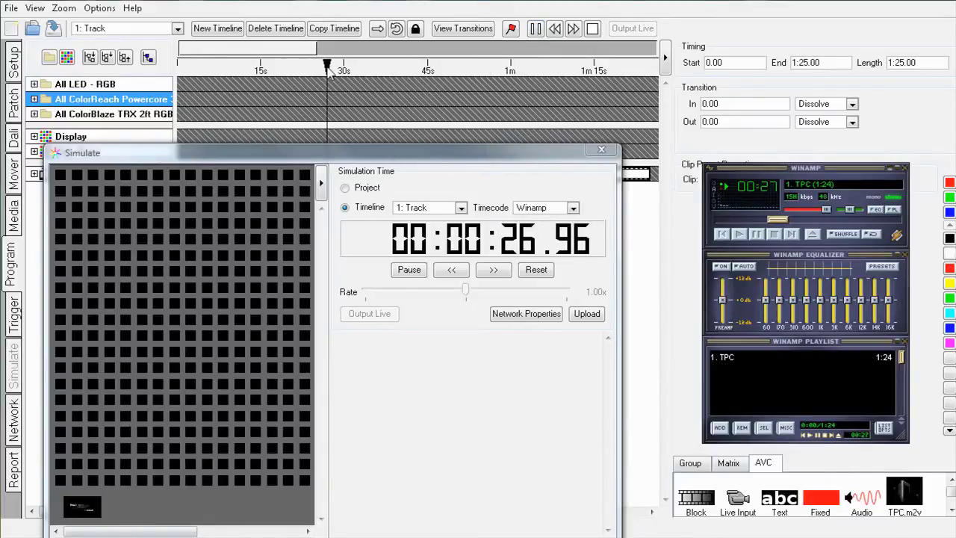
click(403, 66)
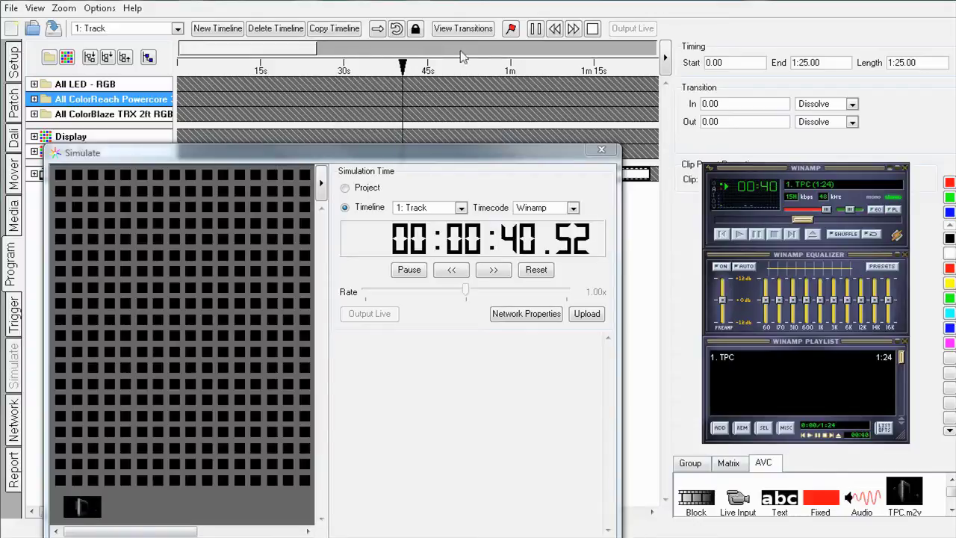
click(592, 29)
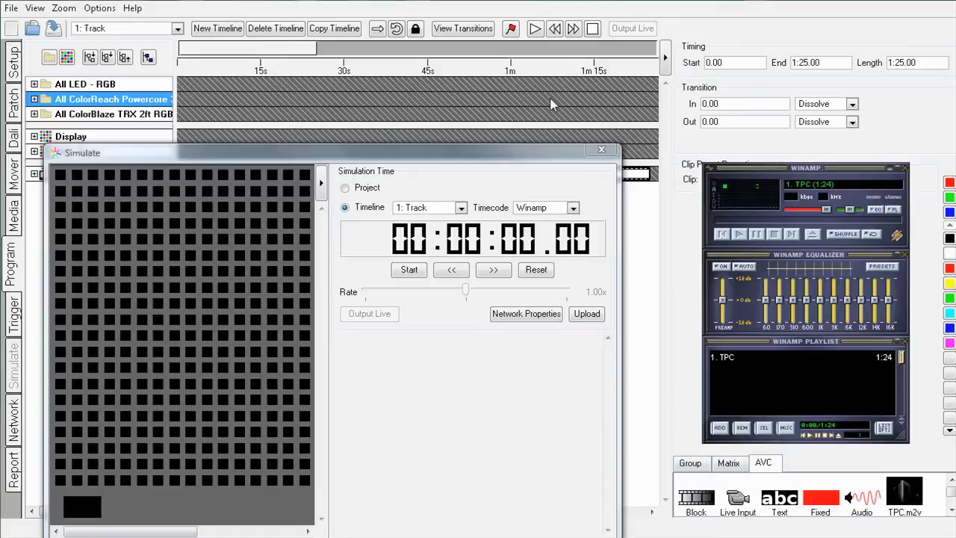
Turn on flag placement and, while the timeline plays from the start, drop flags at about 4, 6, 8, 10 and 15 seconds
click(511, 28)
click(536, 29)
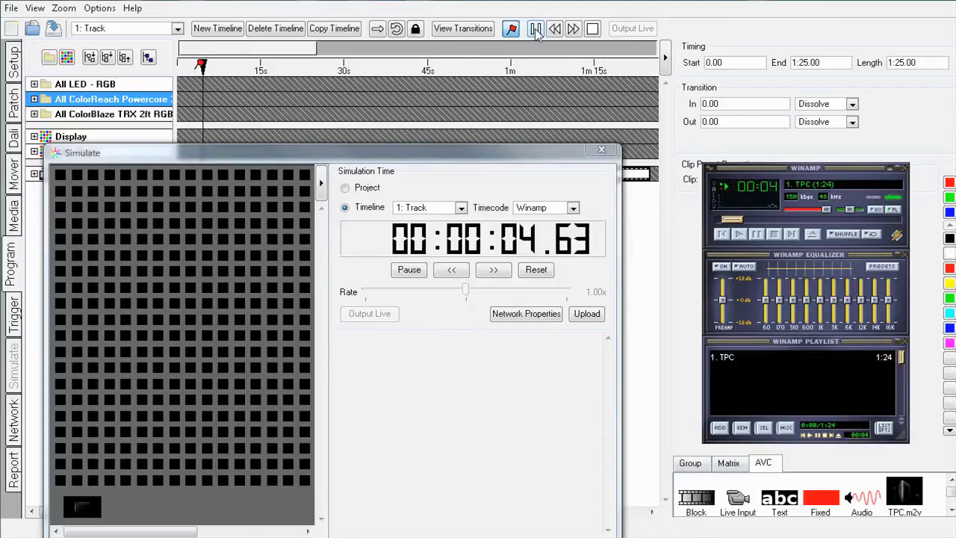
key(f)
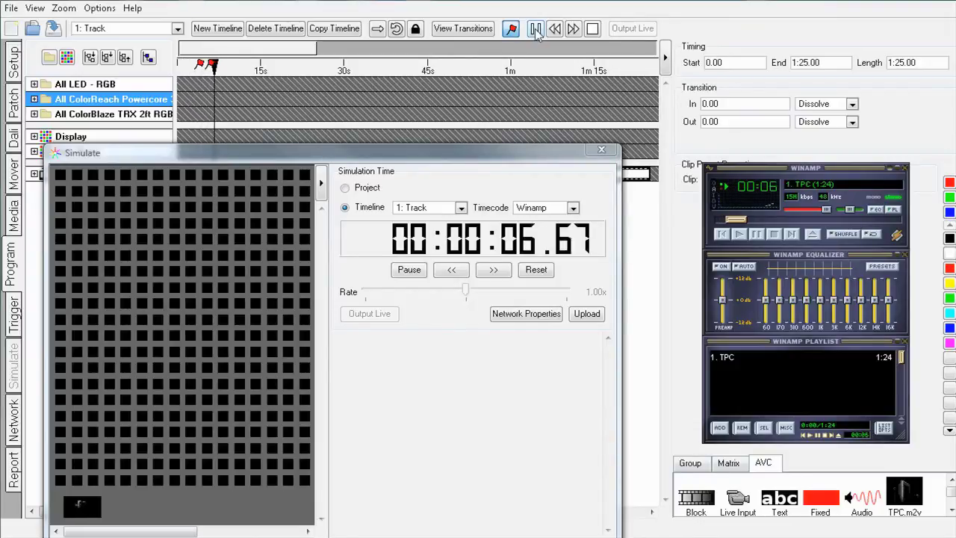
key(f)
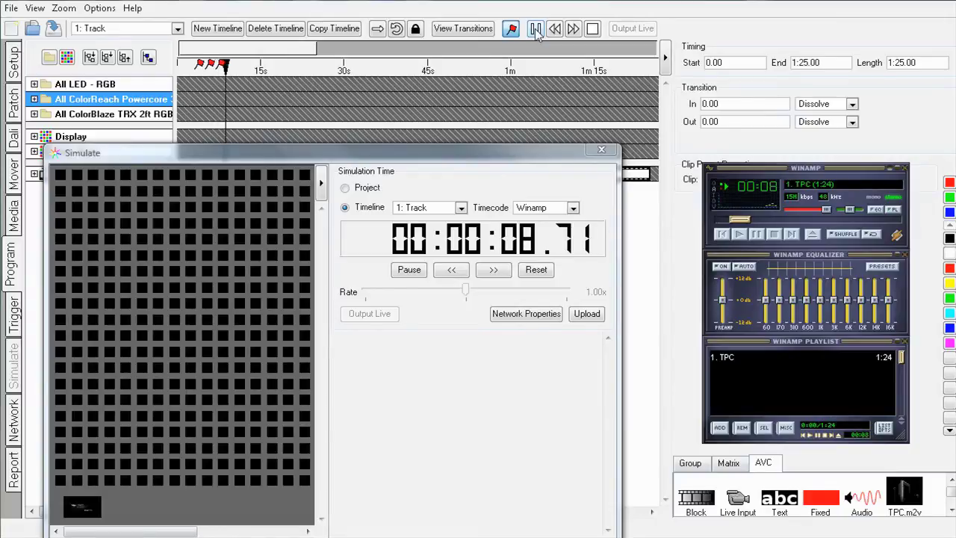
key(f)
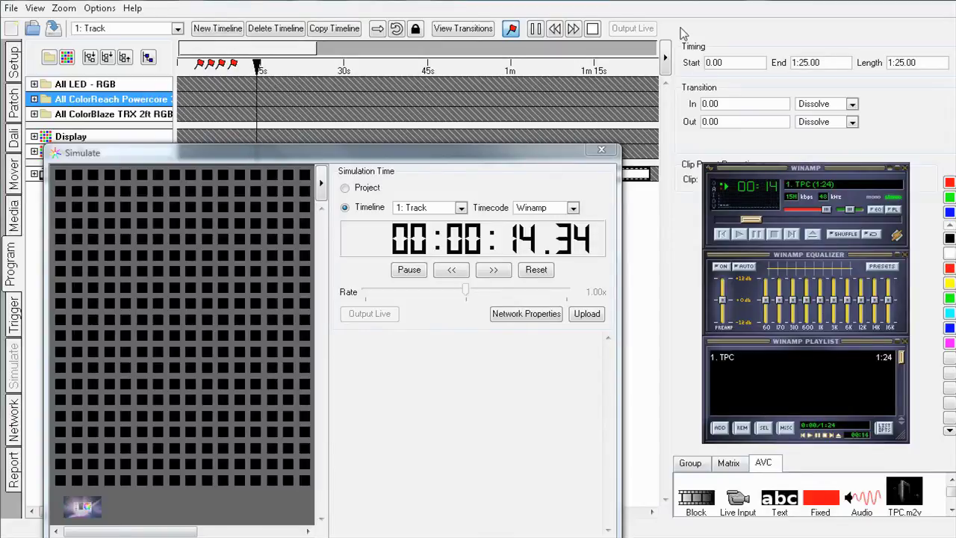
key(f)
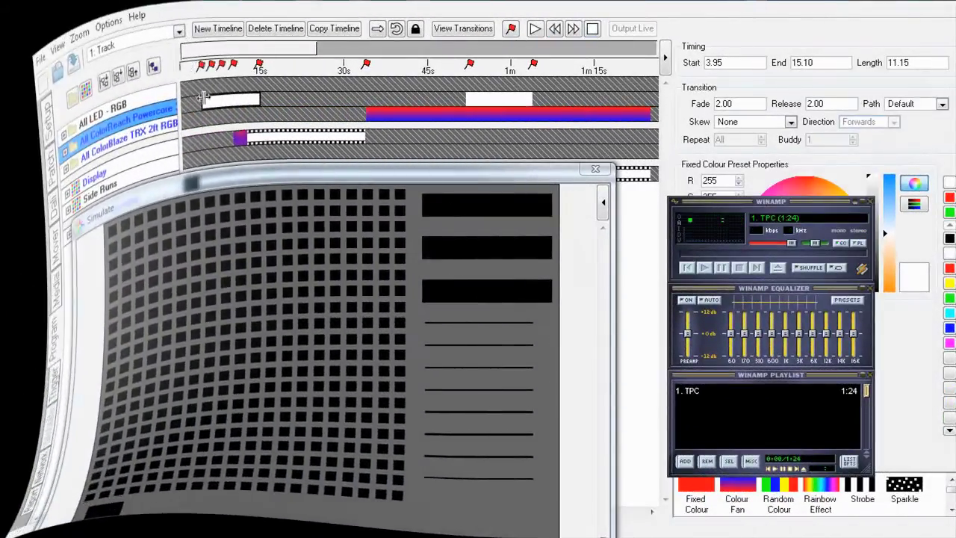
Play the programmed Track timeline from the start to review its lighting presets in the simulator
click(535, 28)
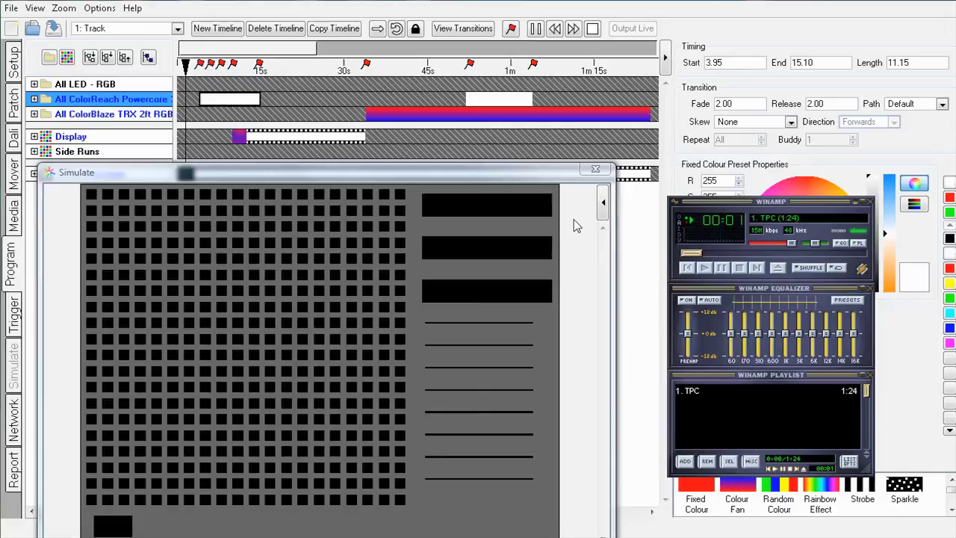